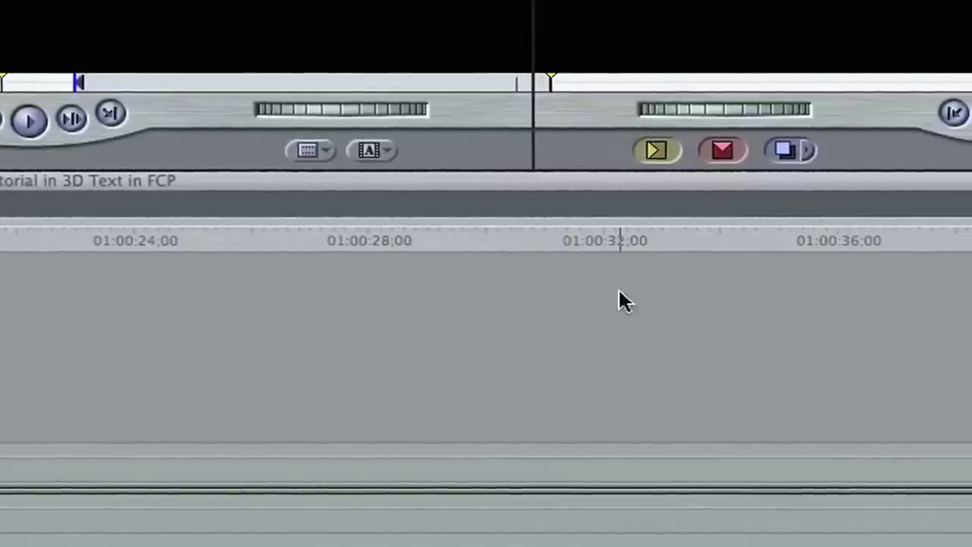
- Load Boris > Title 3D from the generator menu and show its controls in the viewer
click(372, 150)
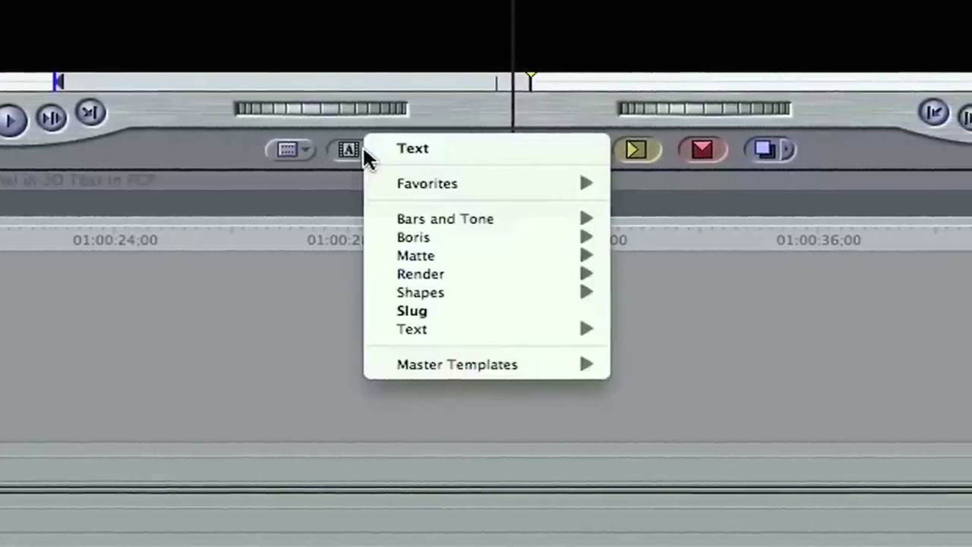
mouse_move(425, 237)
click(647, 255)
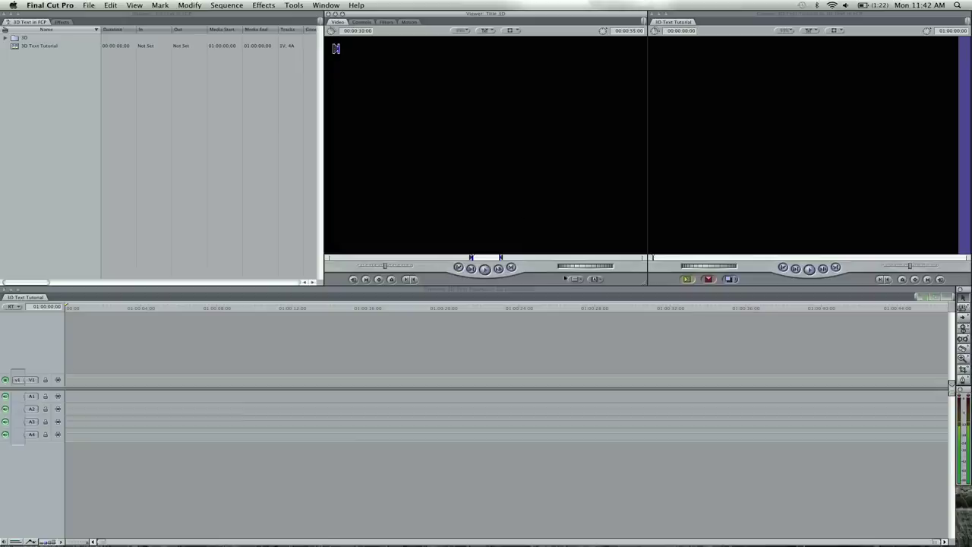
click(368, 23)
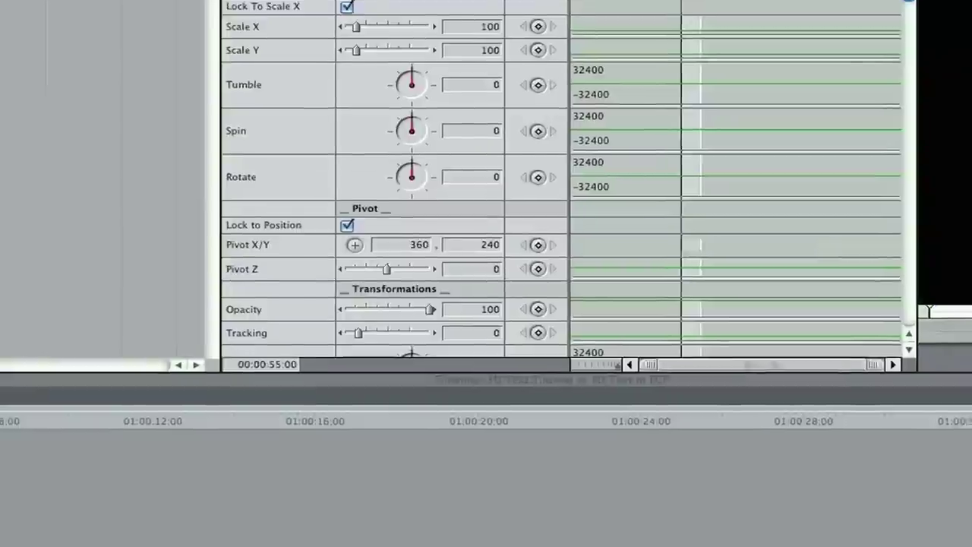
- Open the Title 3D text editor, move it into place, and enter 'FINAL CUT KING'
click(538, 44)
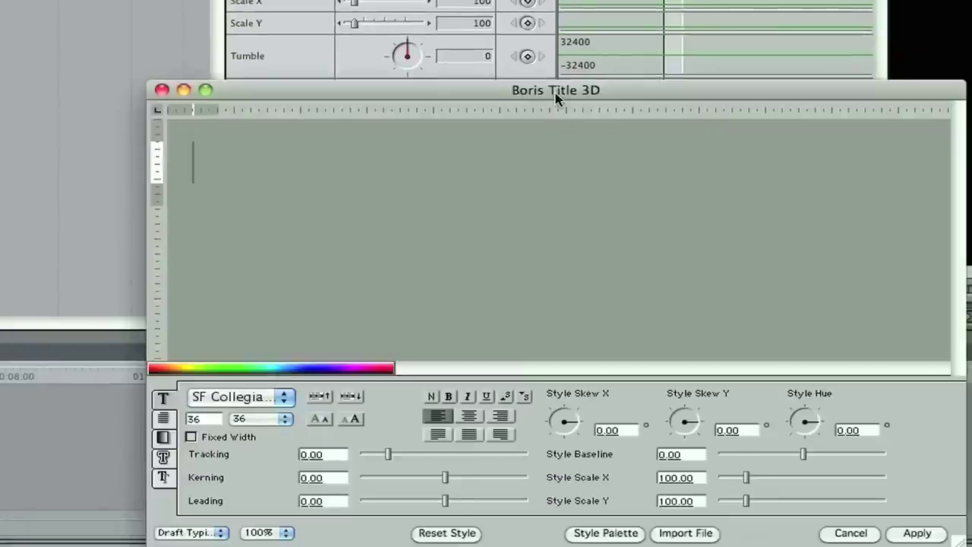
drag(555, 97, 514, 31)
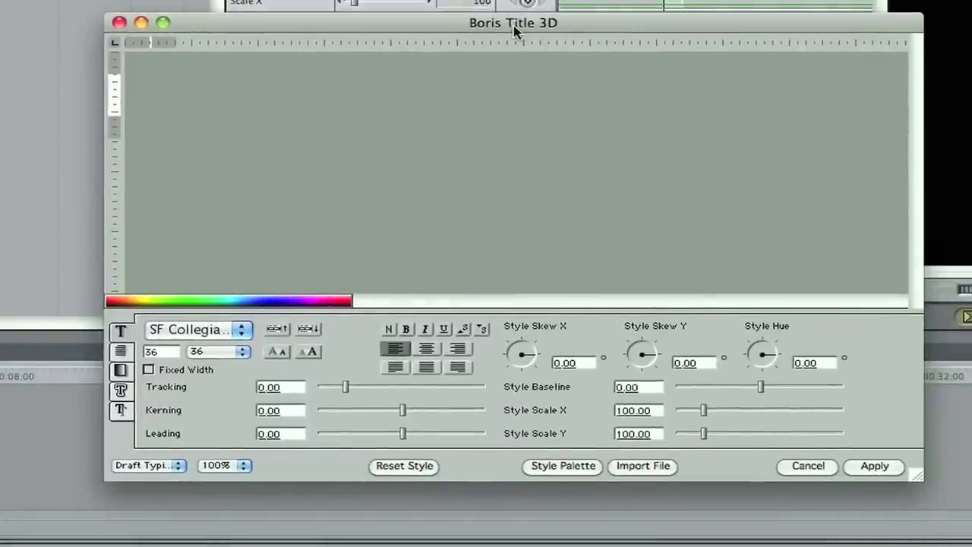
text(FINAL CUT KING)
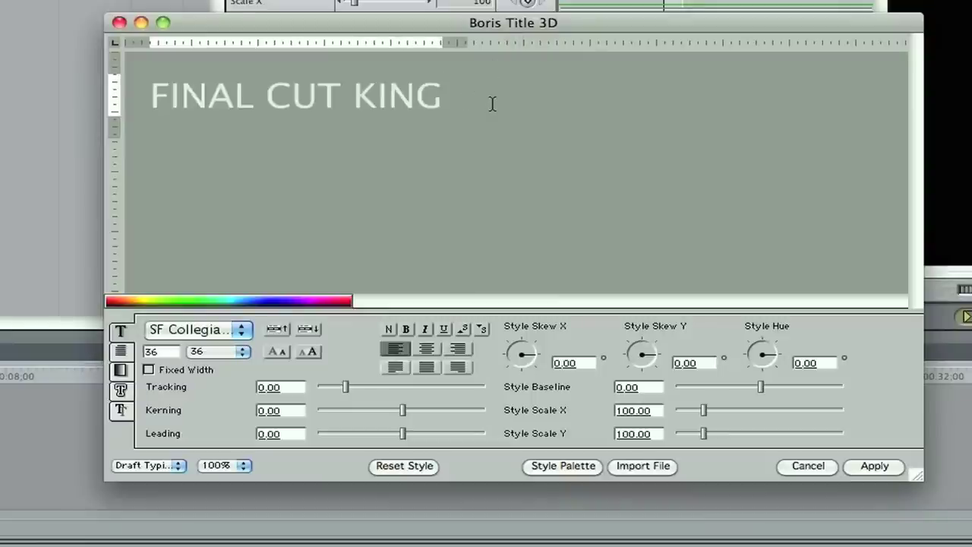
- Select all the title text, set tracking to 4.02 and the font to Verdana
drag(481, 102, 150, 95)
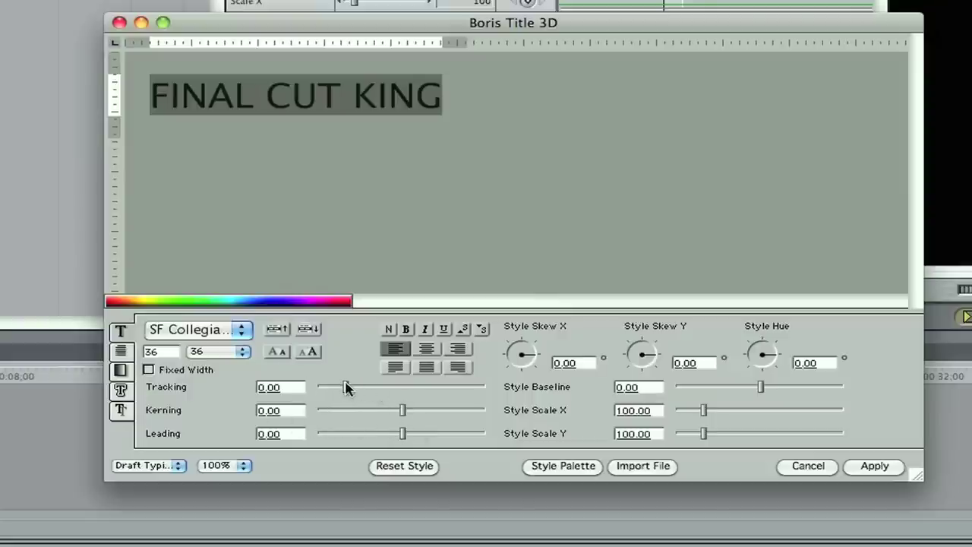
drag(346, 389, 351, 389)
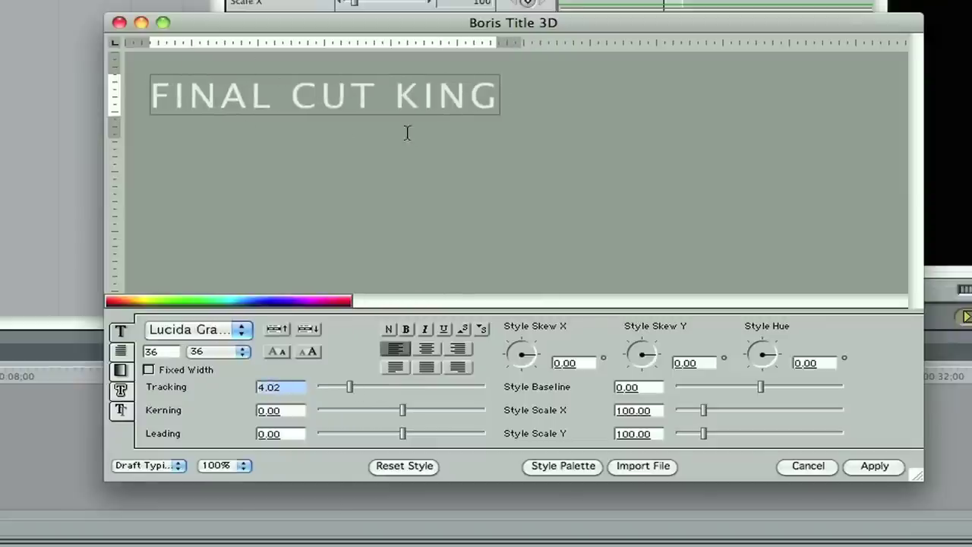
click(233, 329)
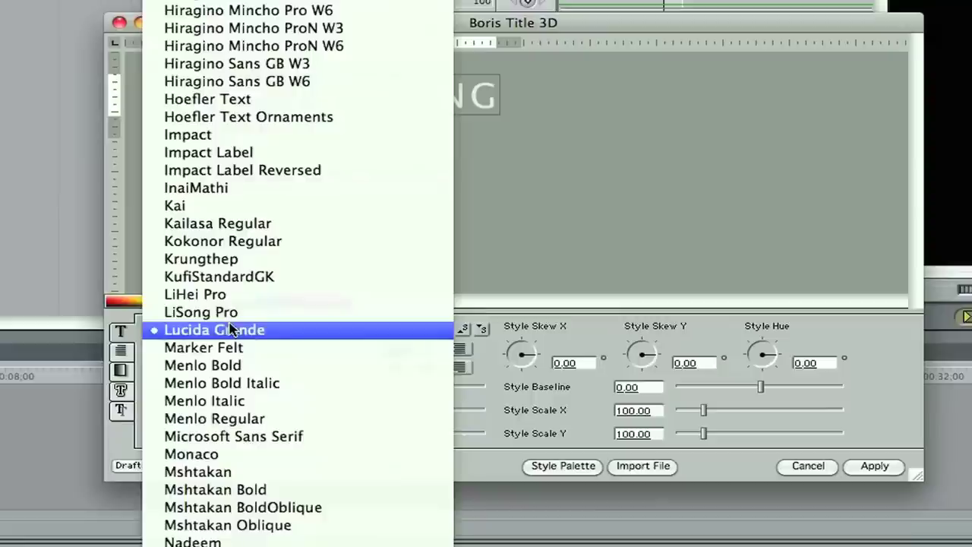
scroll(234, 328, down, 10)
scroll(289, 330, down, 10)
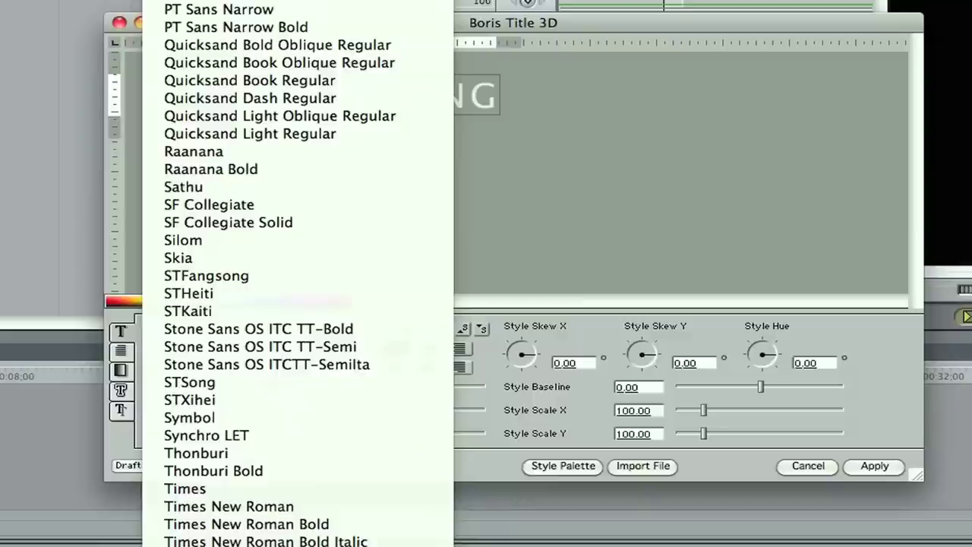
click(228, 524)
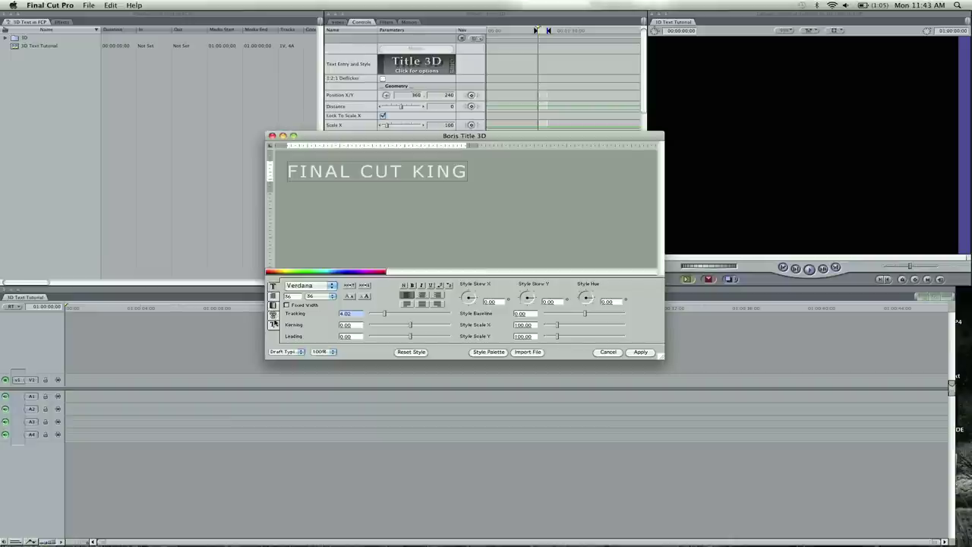
- Set the Fill tab's style colour to blue (19, 65, 235)
click(274, 306)
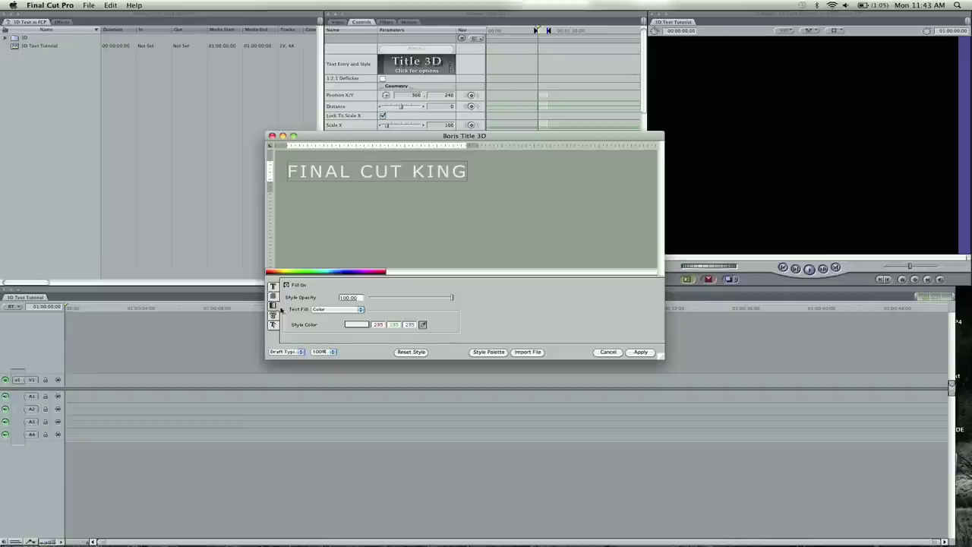
click(354, 325)
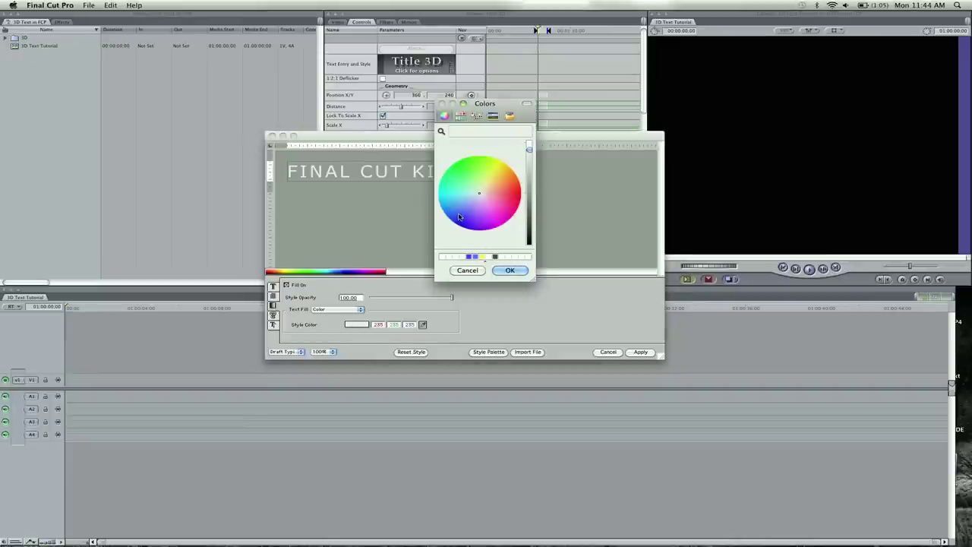
click(454, 219)
click(511, 272)
click(511, 272)
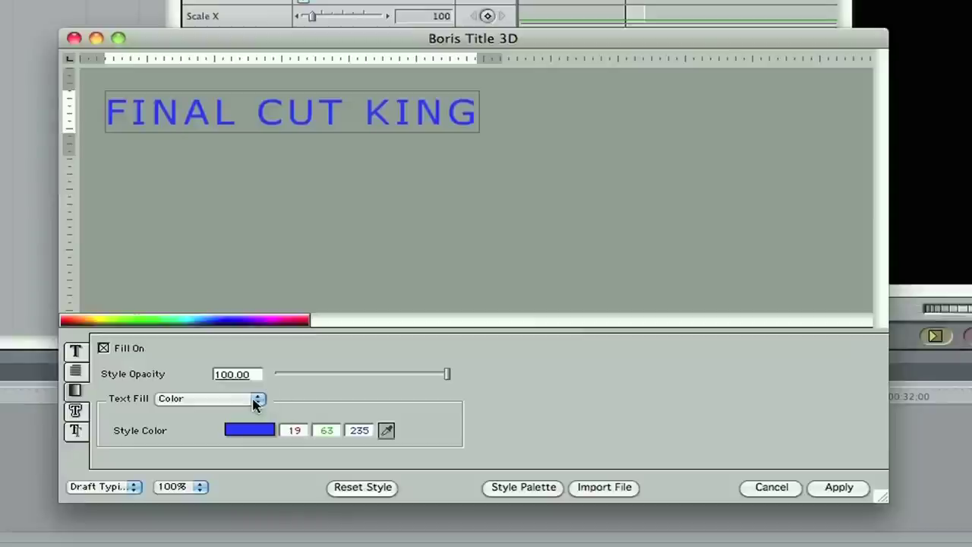
- Switch the text fill to a gradient angled at 270 degrees
click(255, 401)
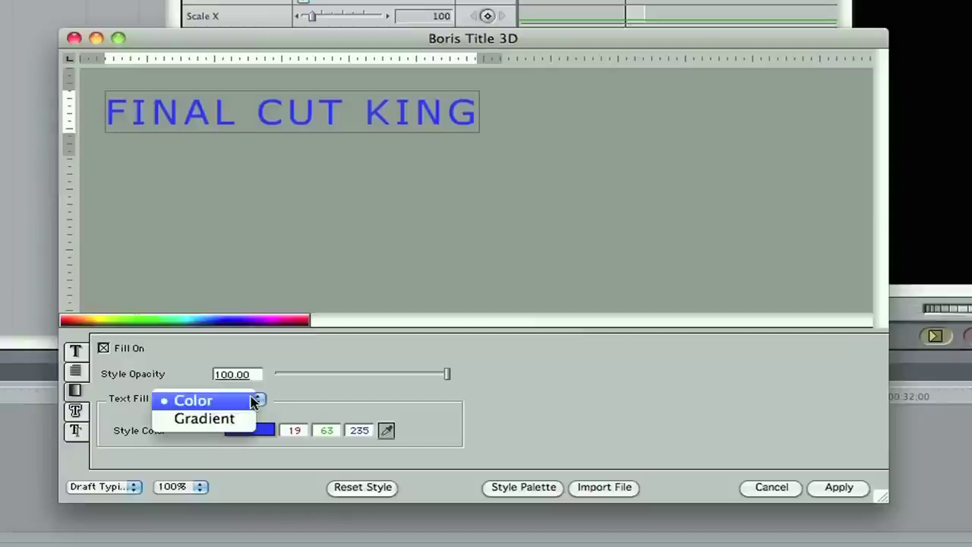
click(237, 417)
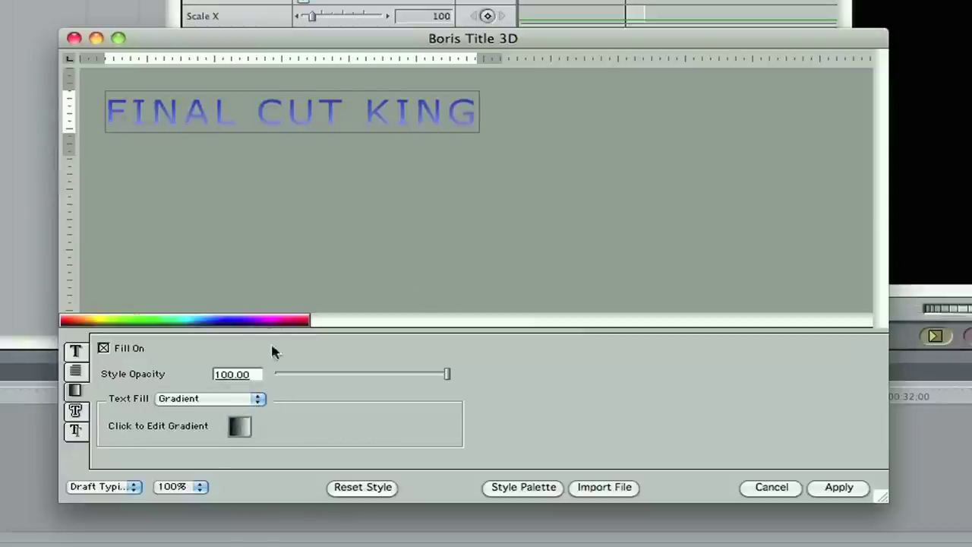
click(239, 426)
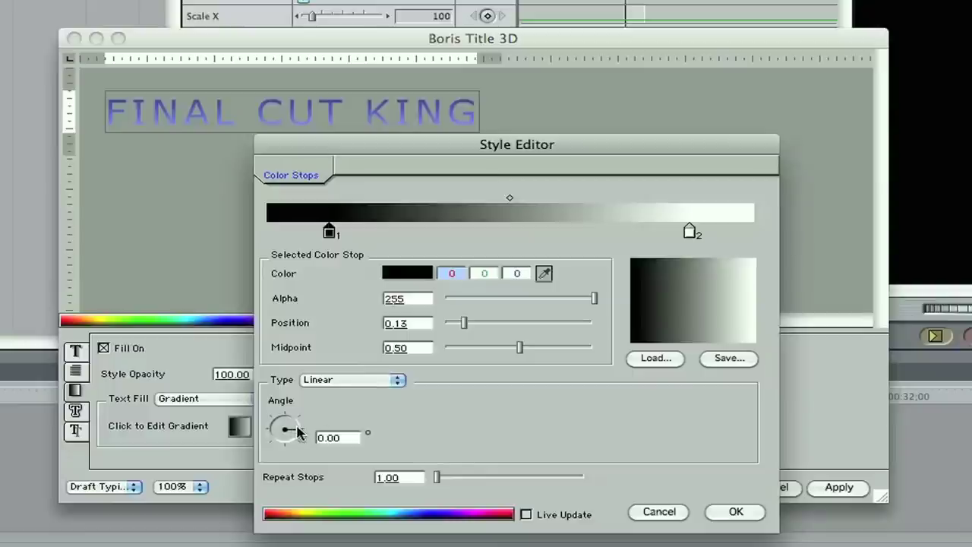
mouse_move(297, 432)
mouse_down()
mouse_move(270, 426)
mouse_move(287, 416)
mouse_up()
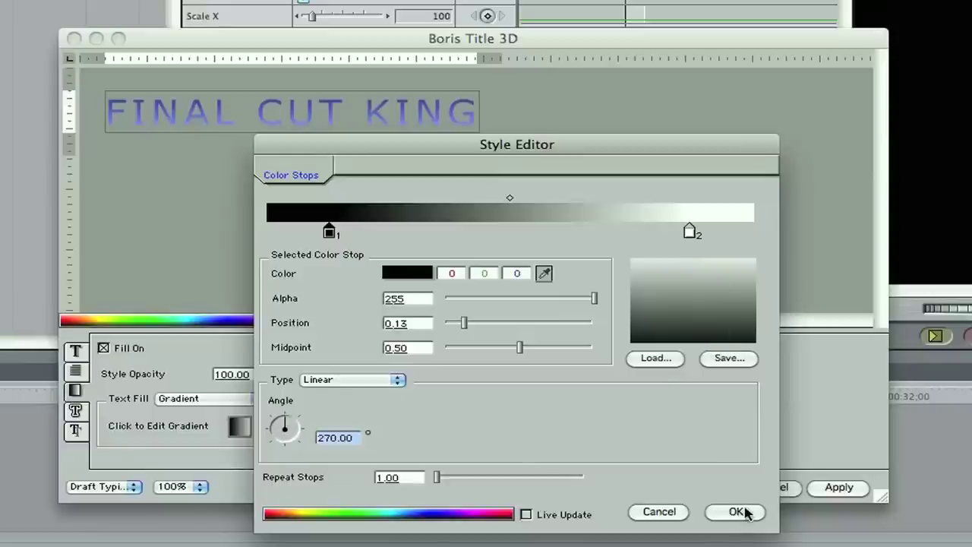
click(737, 512)
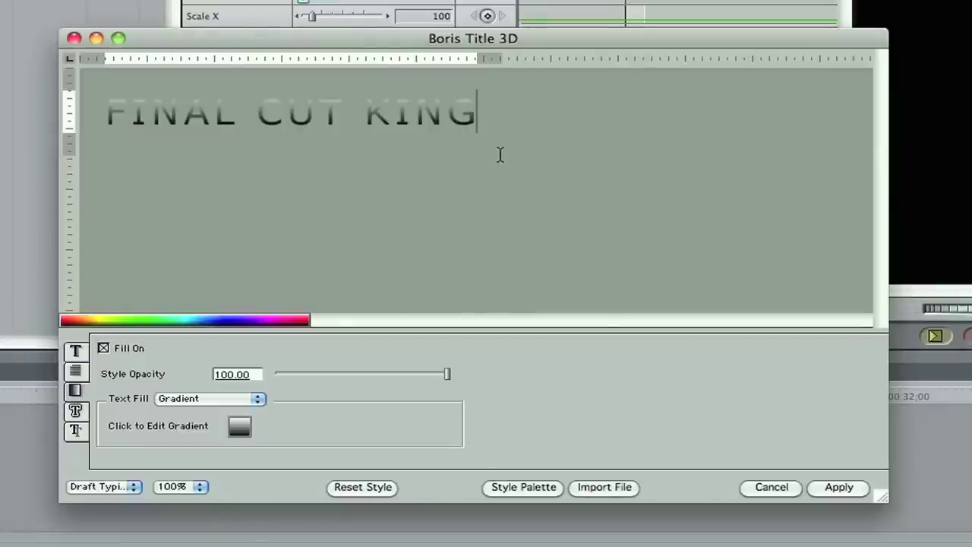
- Make the gradient's first stop blue (10, 44, 255) and bring up the Shadow settings
triple_click(471, 129)
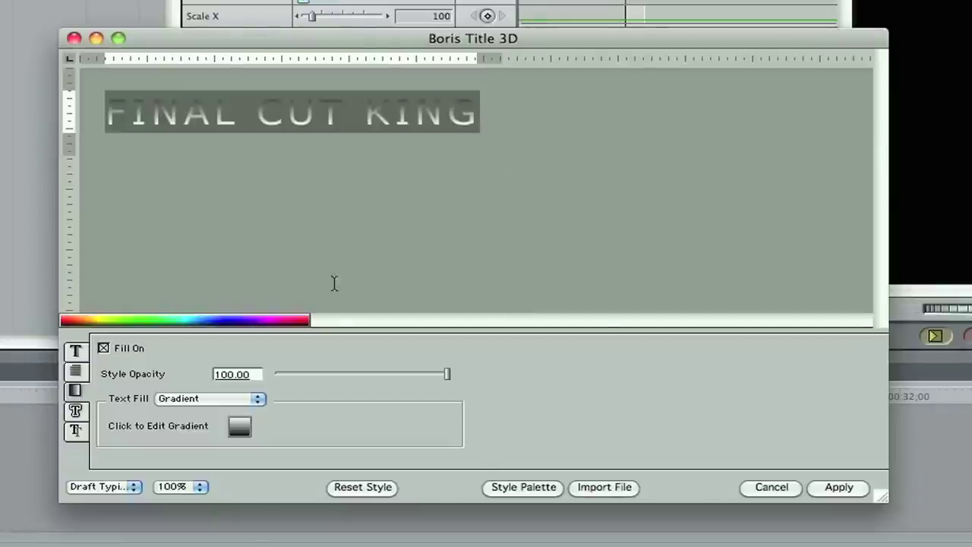
click(239, 426)
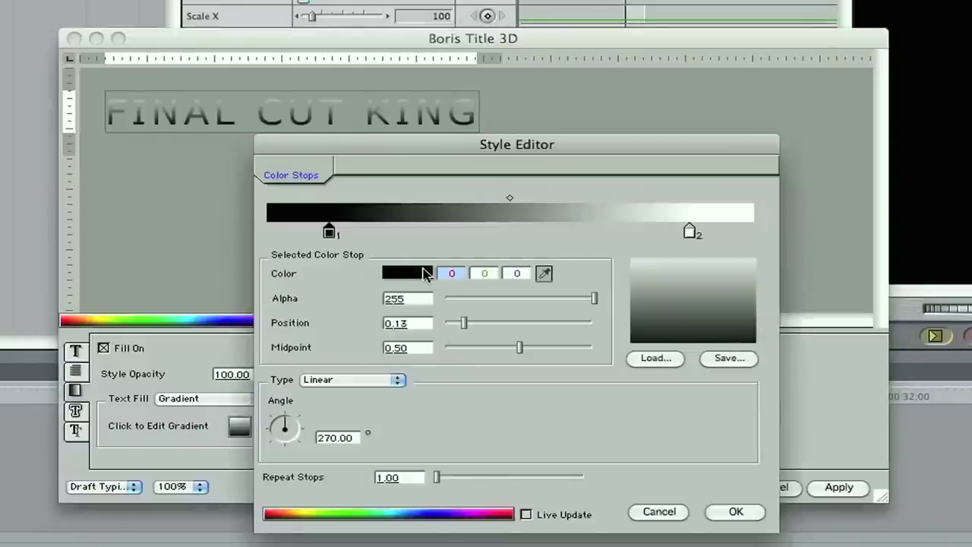
click(414, 276)
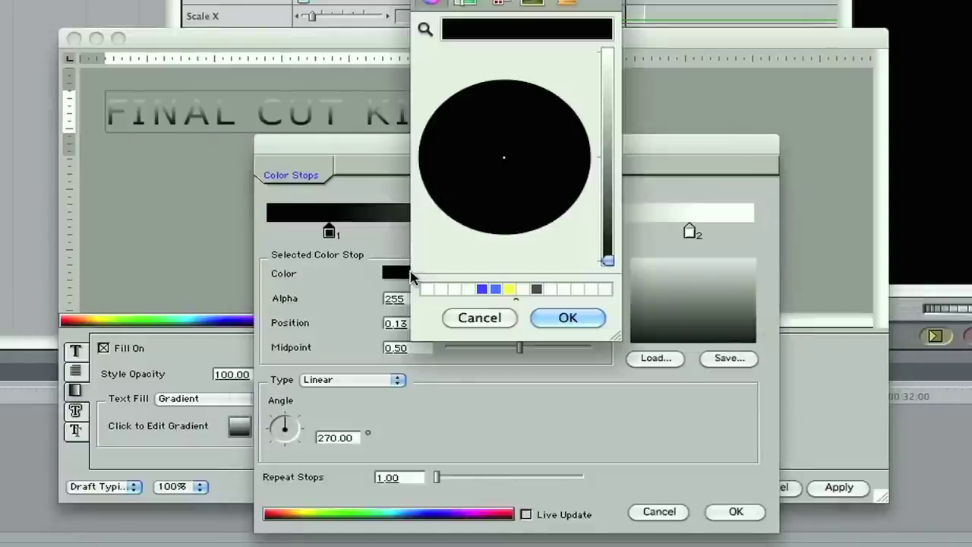
click(495, 289)
click(582, 320)
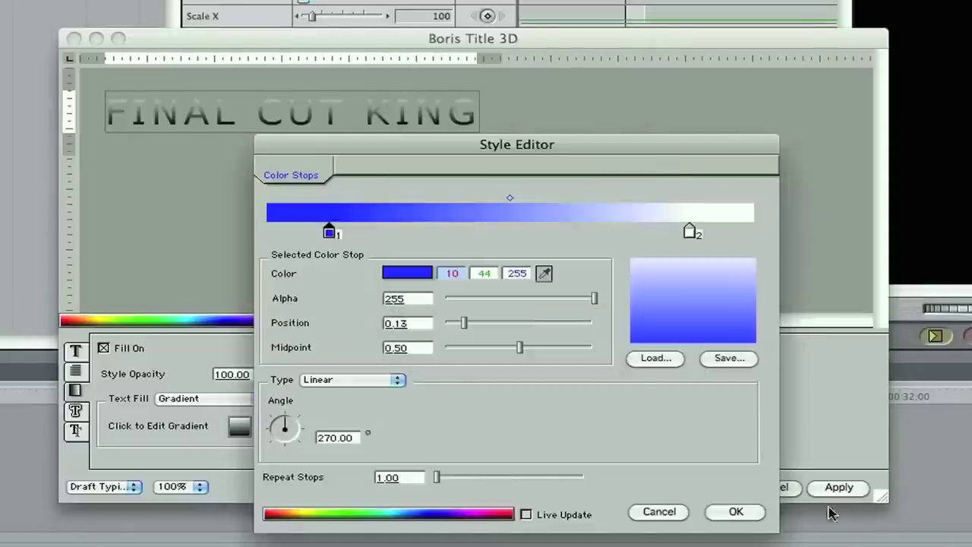
click(732, 512)
click(273, 324)
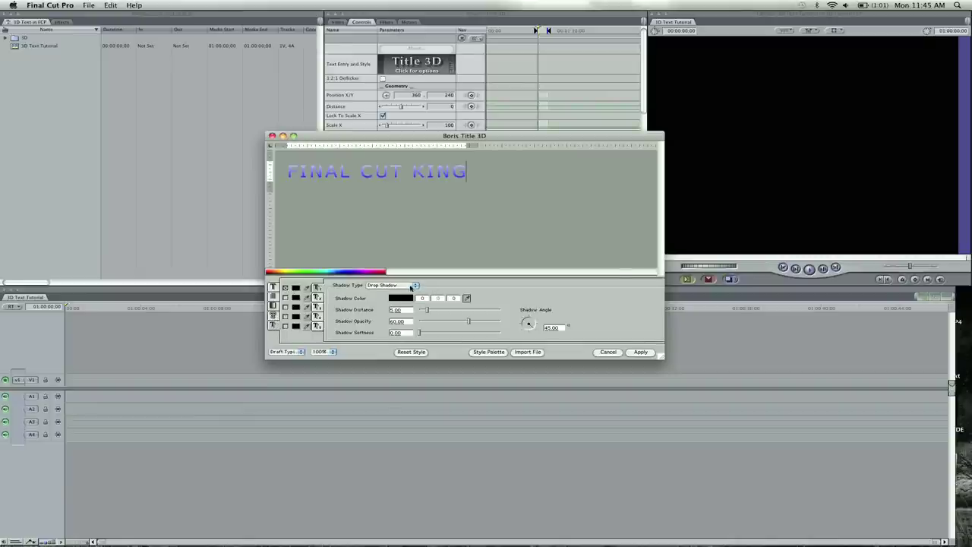
- Apply a Solid Shadow to the title and drag the Title 3D clip onto track V1
click(411, 287)
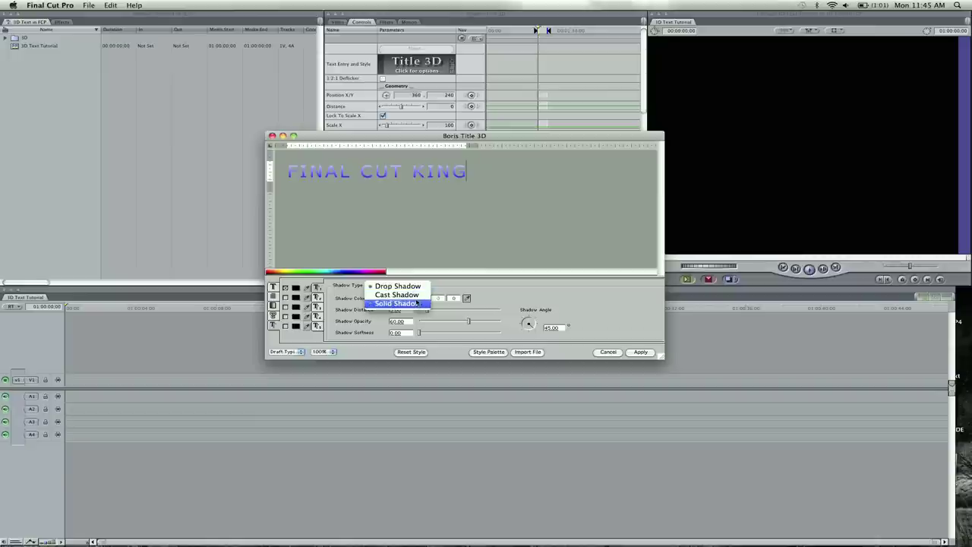
click(416, 304)
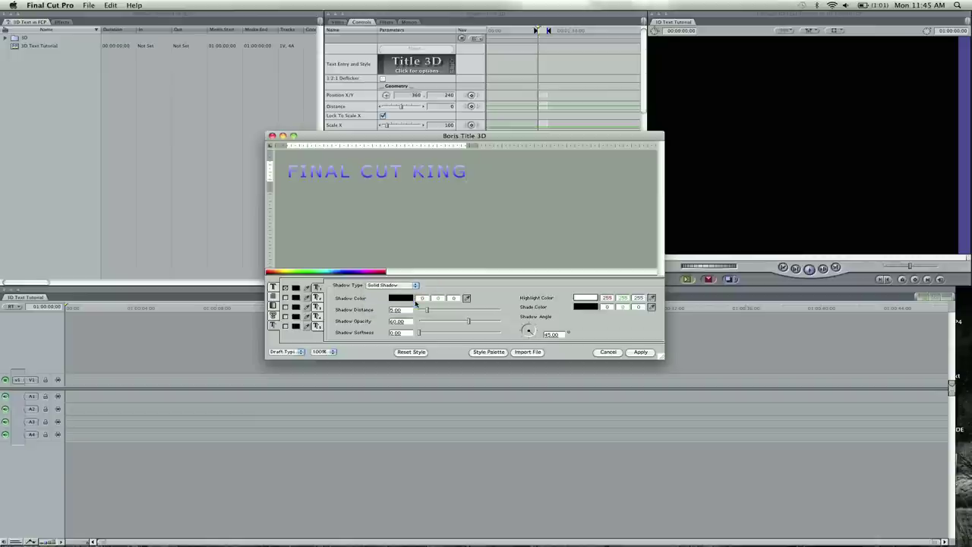
click(646, 352)
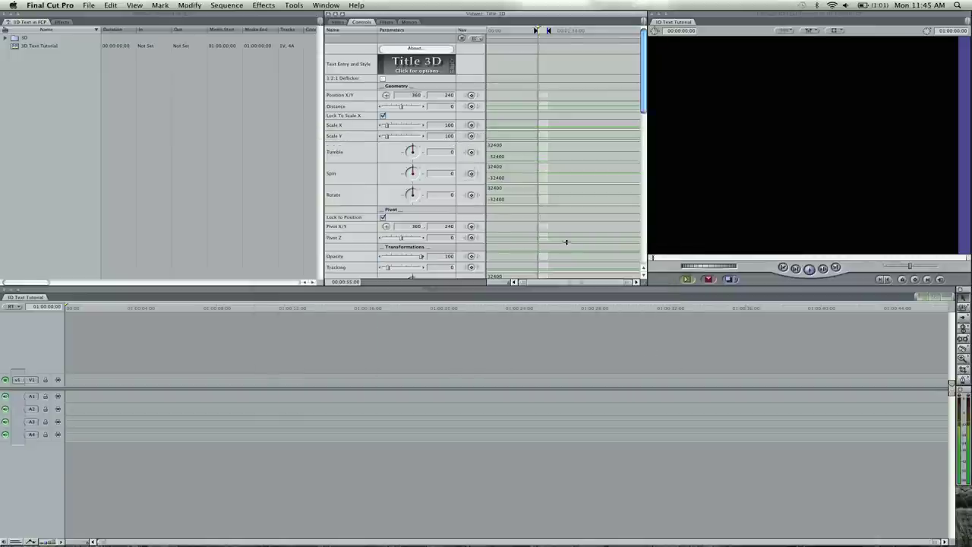
click(338, 22)
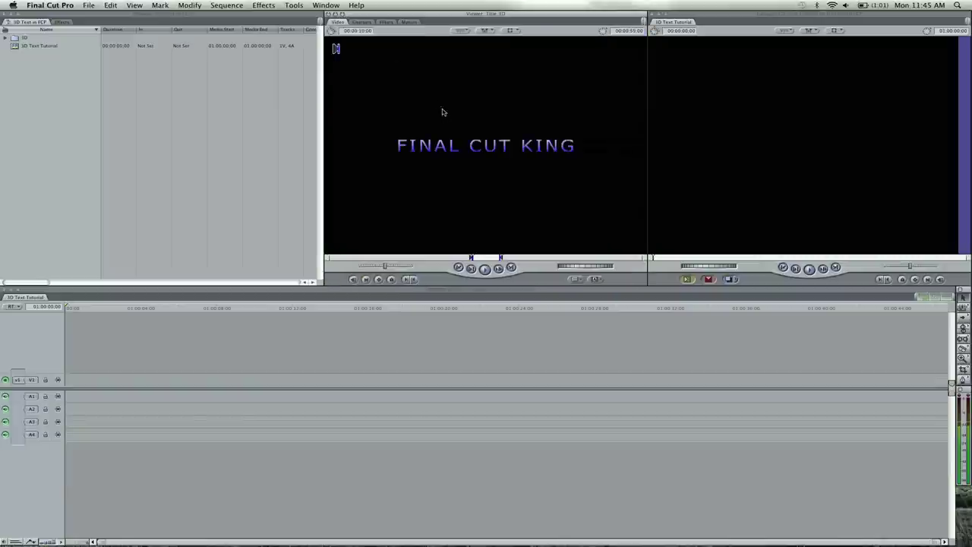
drag(437, 143, 73, 381)
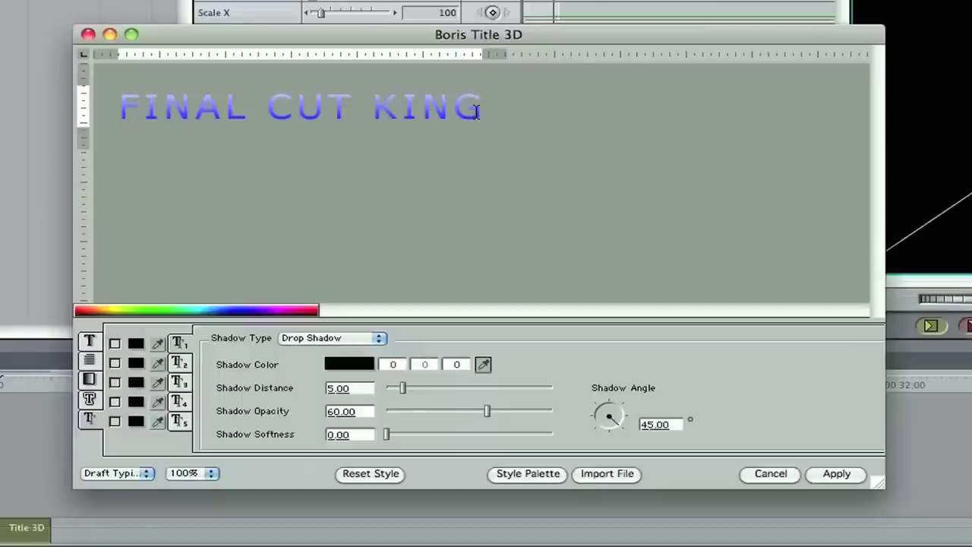
- Select the whole title and turn on a Solid Shadow for it
double_click(476, 112)
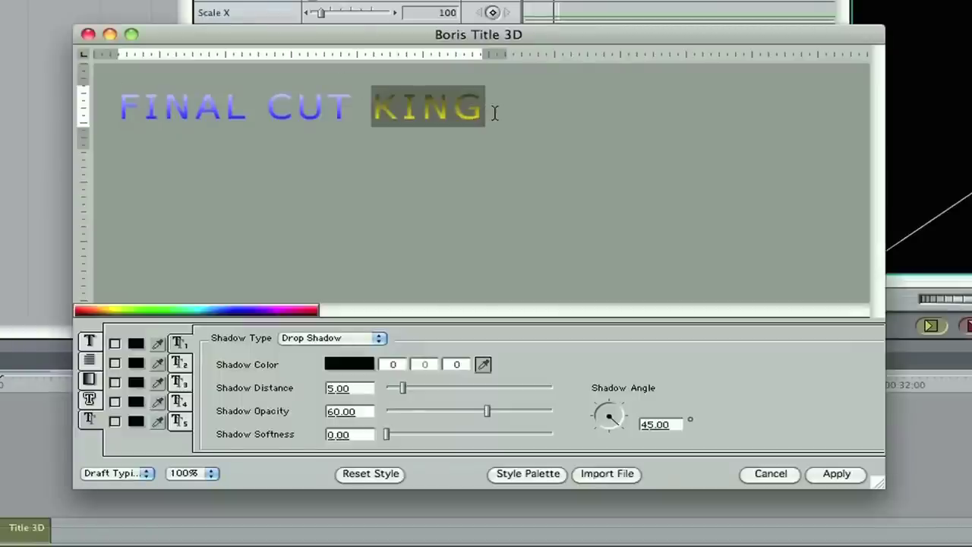
drag(494, 113, 112, 115)
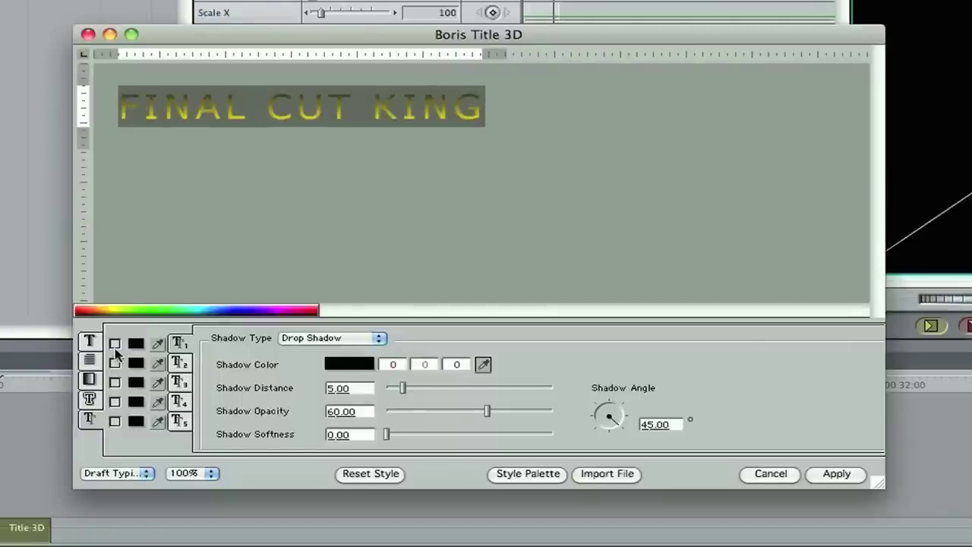
click(114, 343)
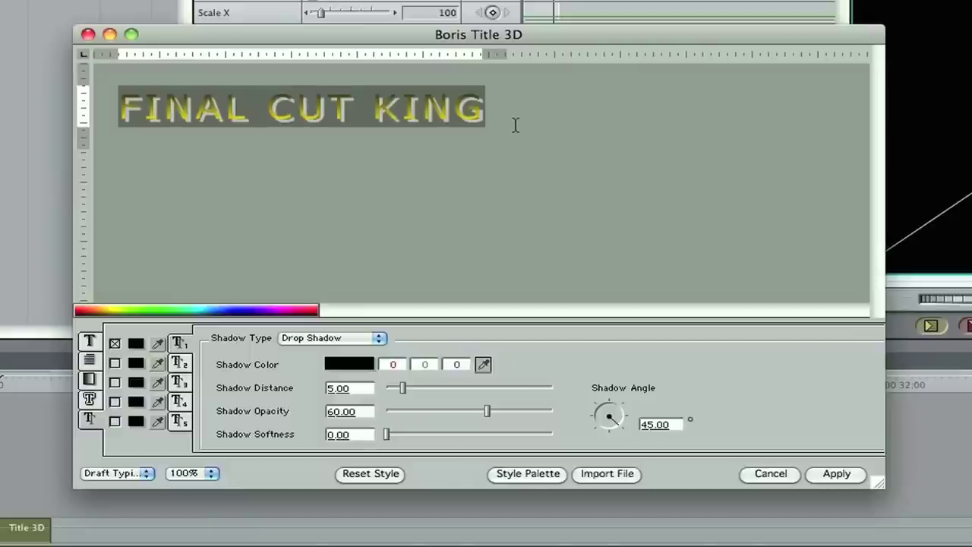
click(296, 342)
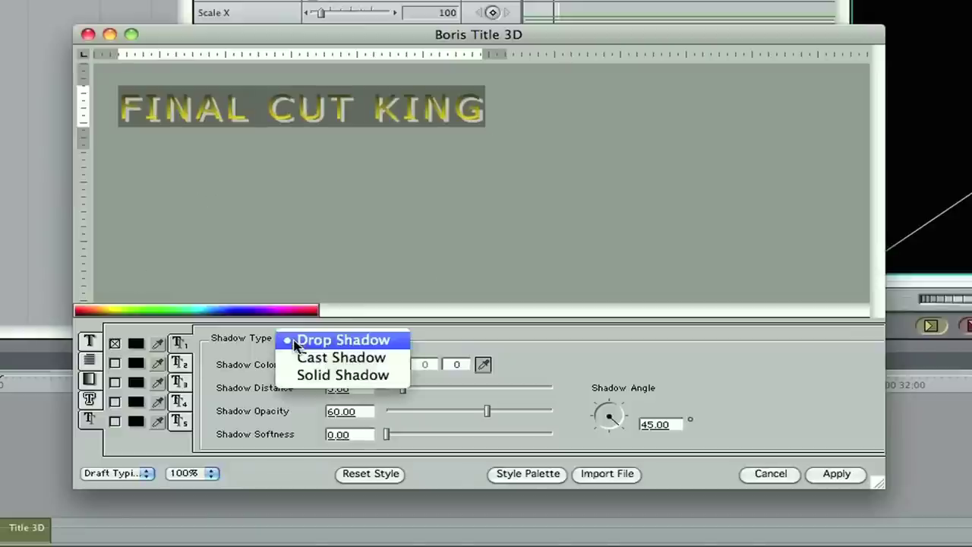
click(338, 375)
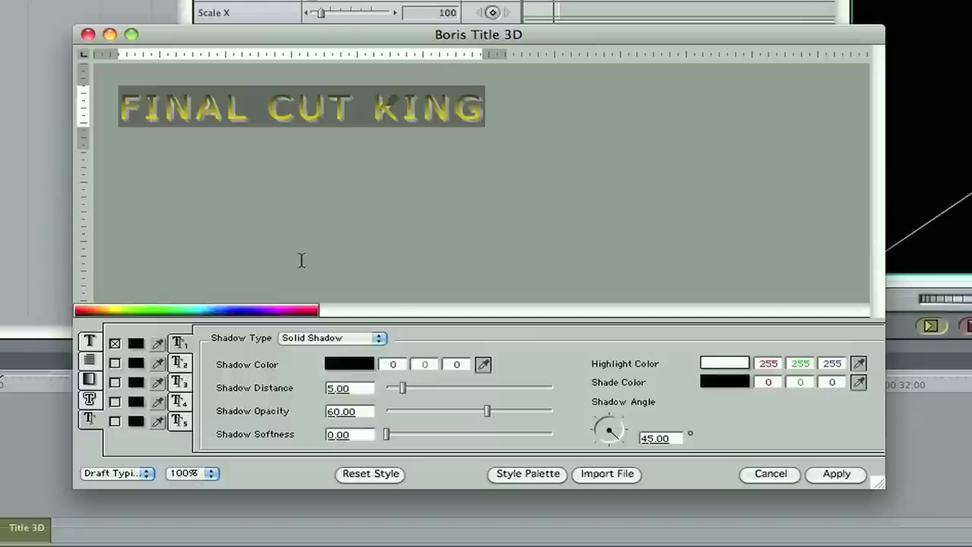
click(296, 121)
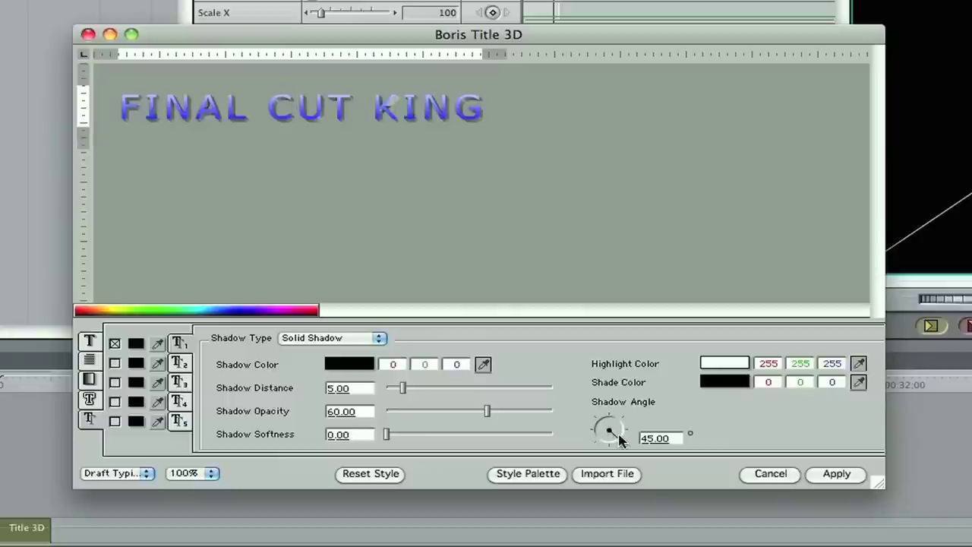
- Rotate the shadow angle to -19 degrees and apply the title
drag(619, 439, 617, 409)
triple_click(440, 133)
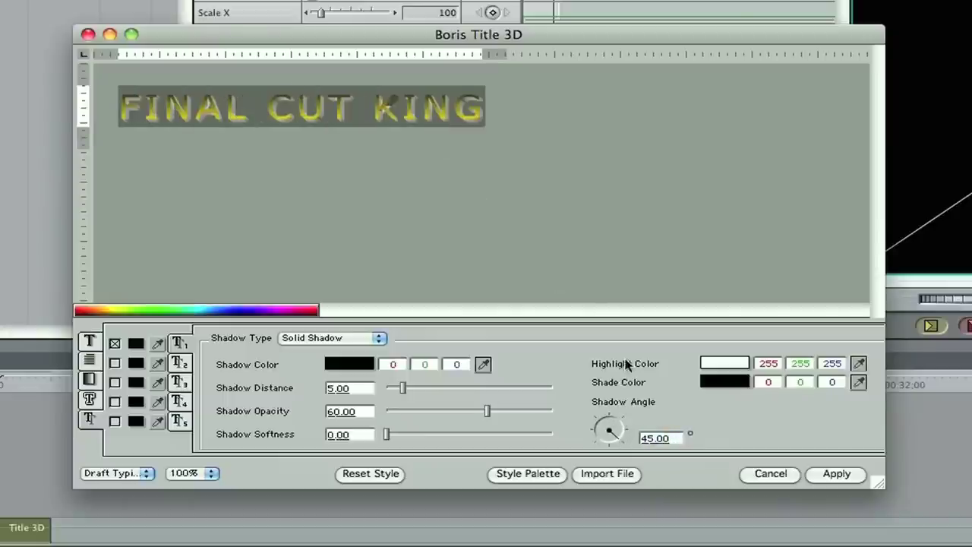
drag(619, 447, 623, 431)
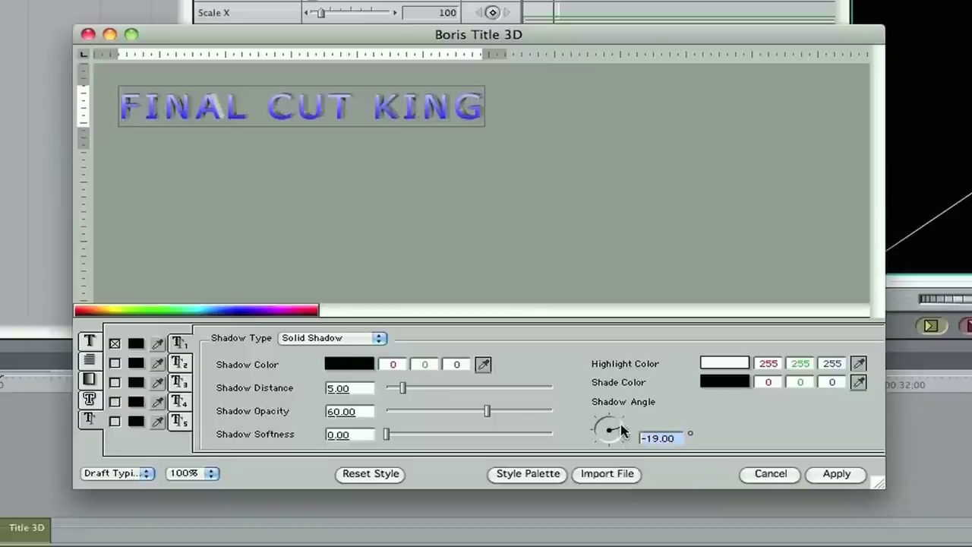
click(844, 473)
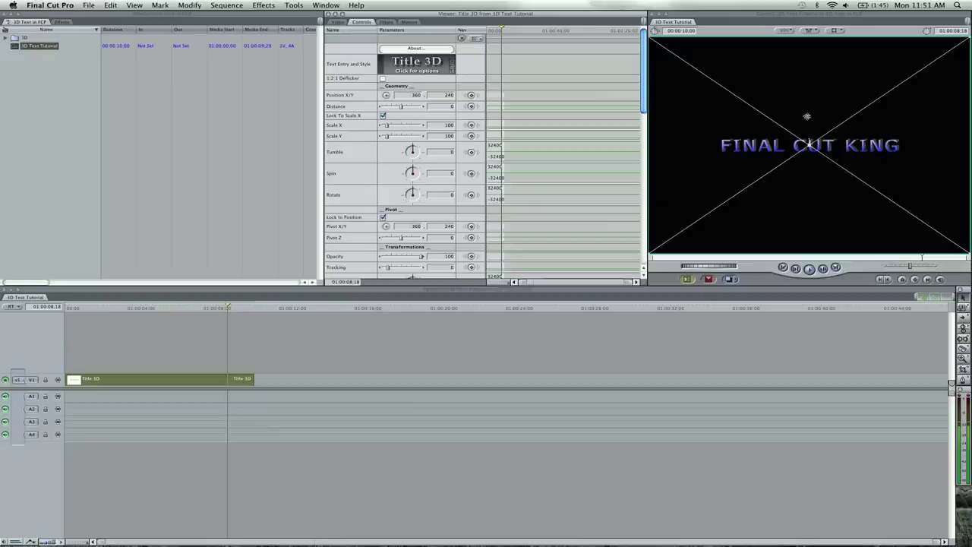
- Set the title clip's Scale X to about 135 with distance 0, then preview it
click(317, 356)
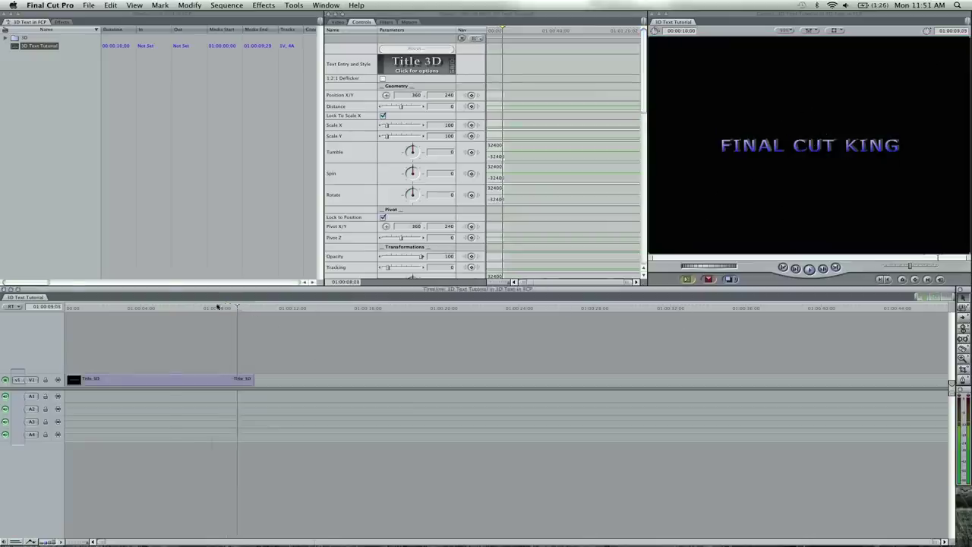
drag(206, 306, 169, 306)
double_click(194, 384)
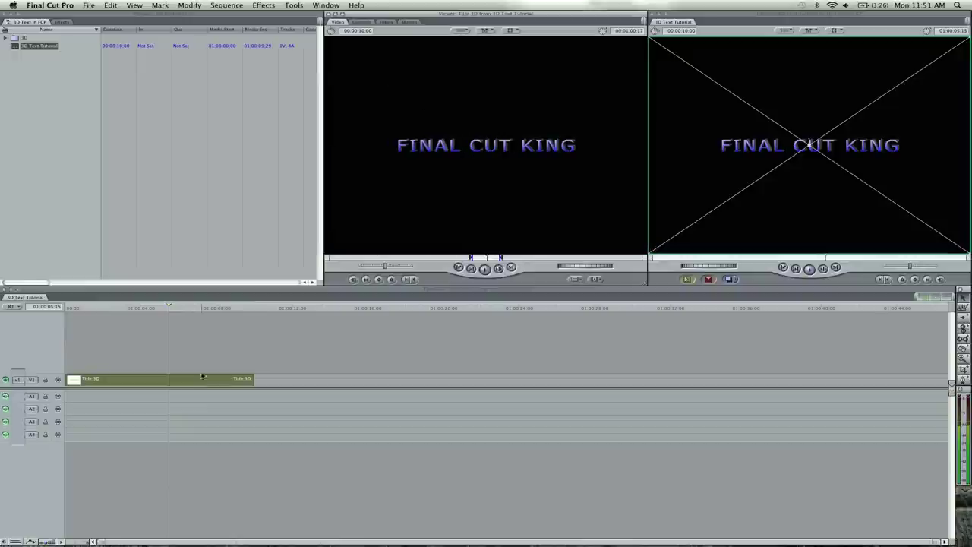
click(360, 22)
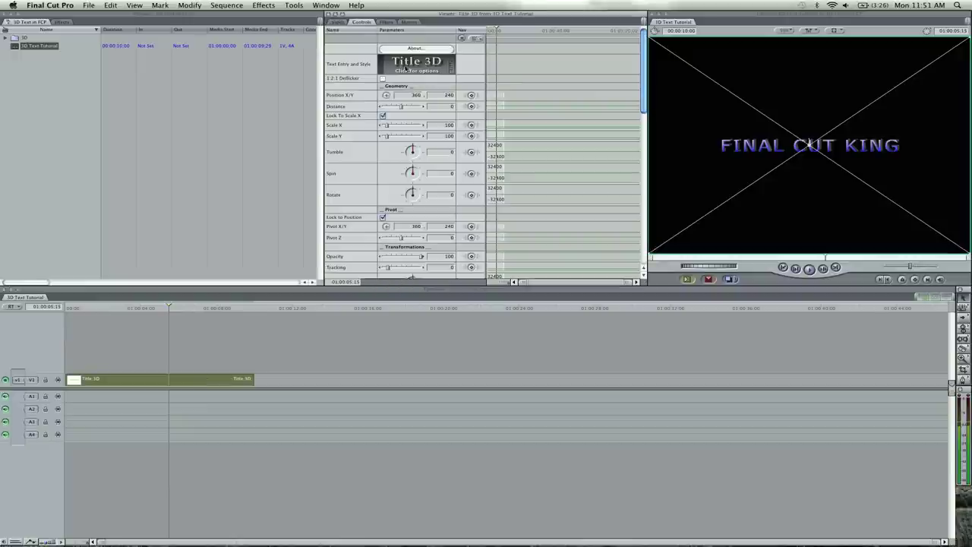
drag(397, 106, 402, 107)
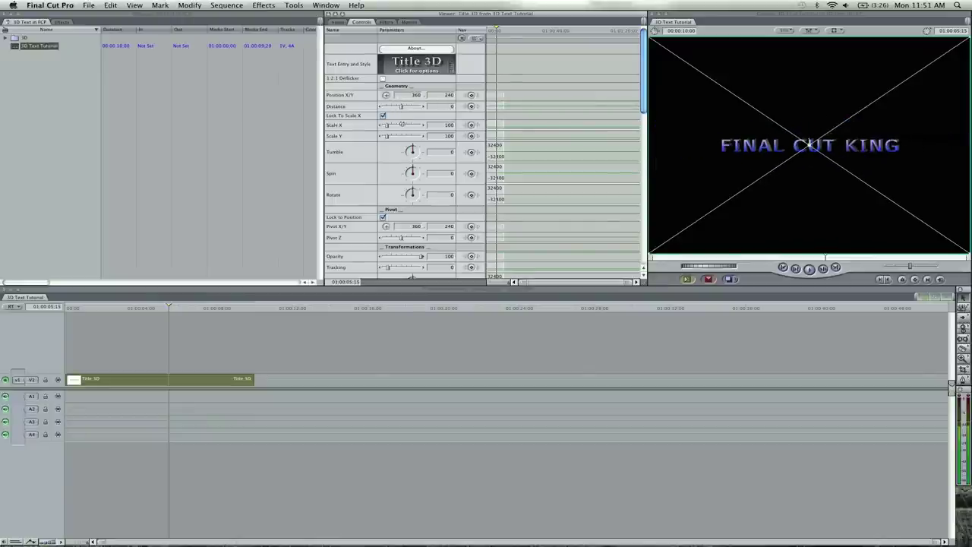
drag(404, 125, 389, 125)
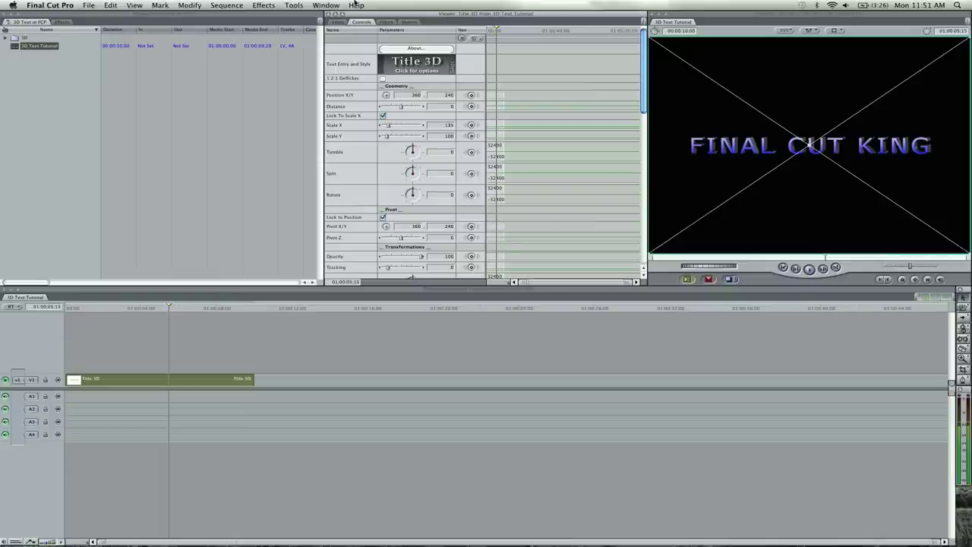
click(339, 22)
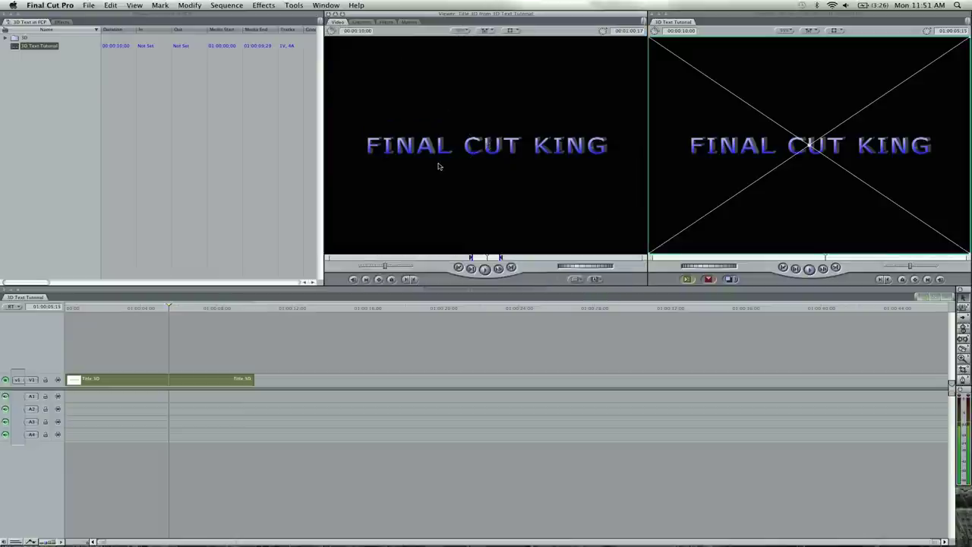